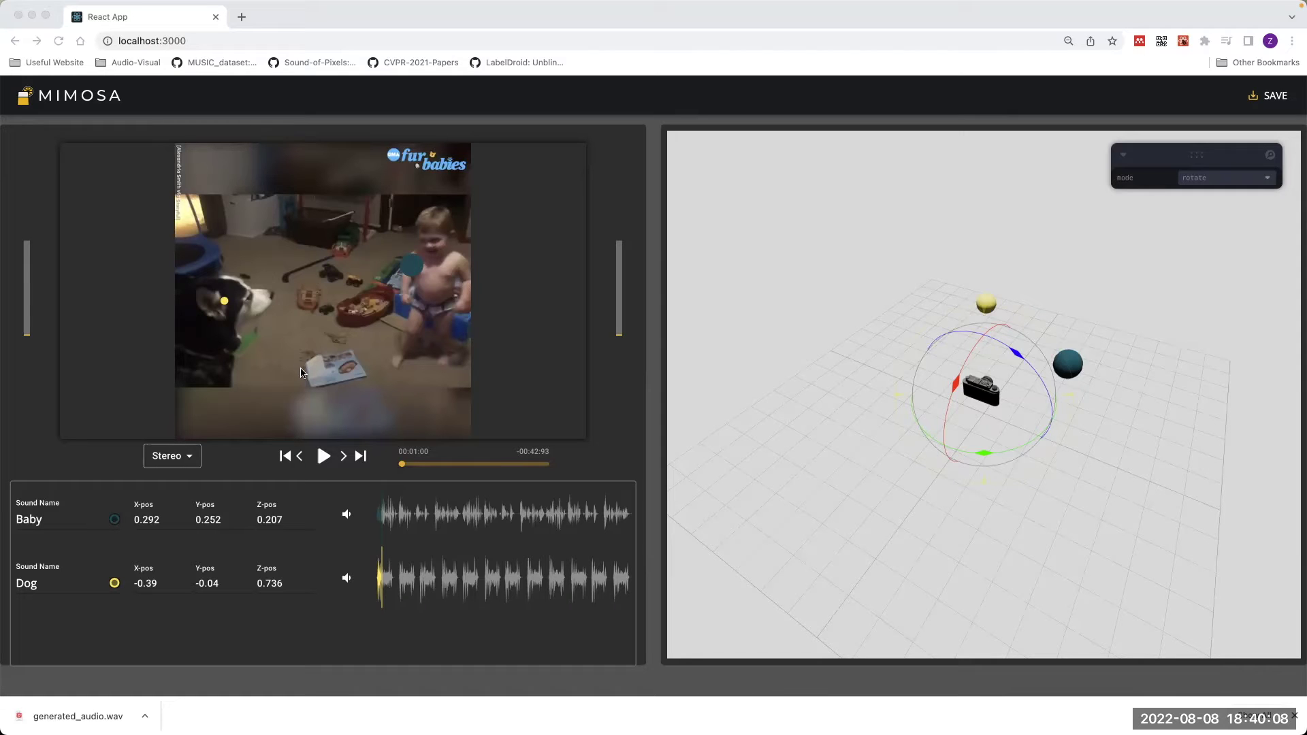
# Put the Dog source on the dog's head and Baby on its chest (0.397, 0.318, 0.264)
pyautogui.click(224, 303)
pyautogui.moveTo(224, 304)
pyautogui.mouseDown()
pyautogui.moveTo(218, 316)
pyautogui.moveTo(238, 300)
pyautogui.moveTo(221, 306)
pyautogui.mouseUp()
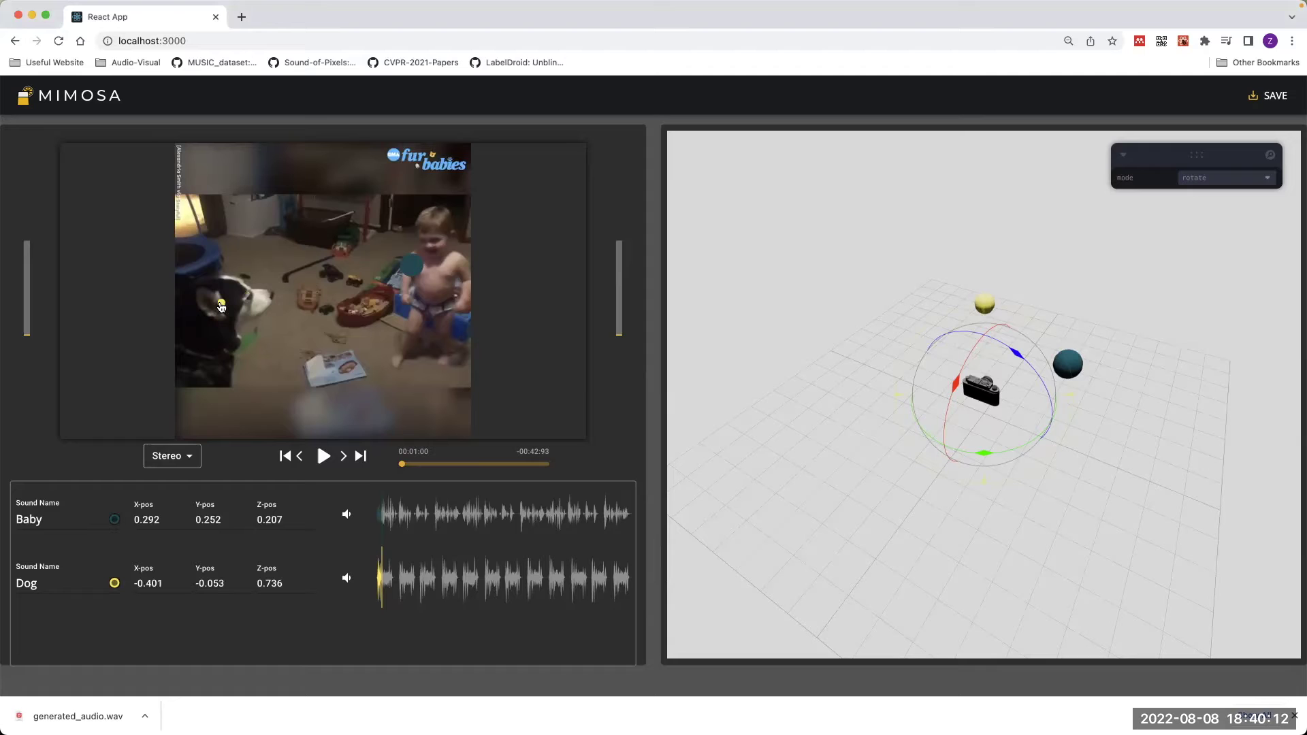
pyautogui.moveTo(408, 273); pyautogui.dragTo(438, 263)
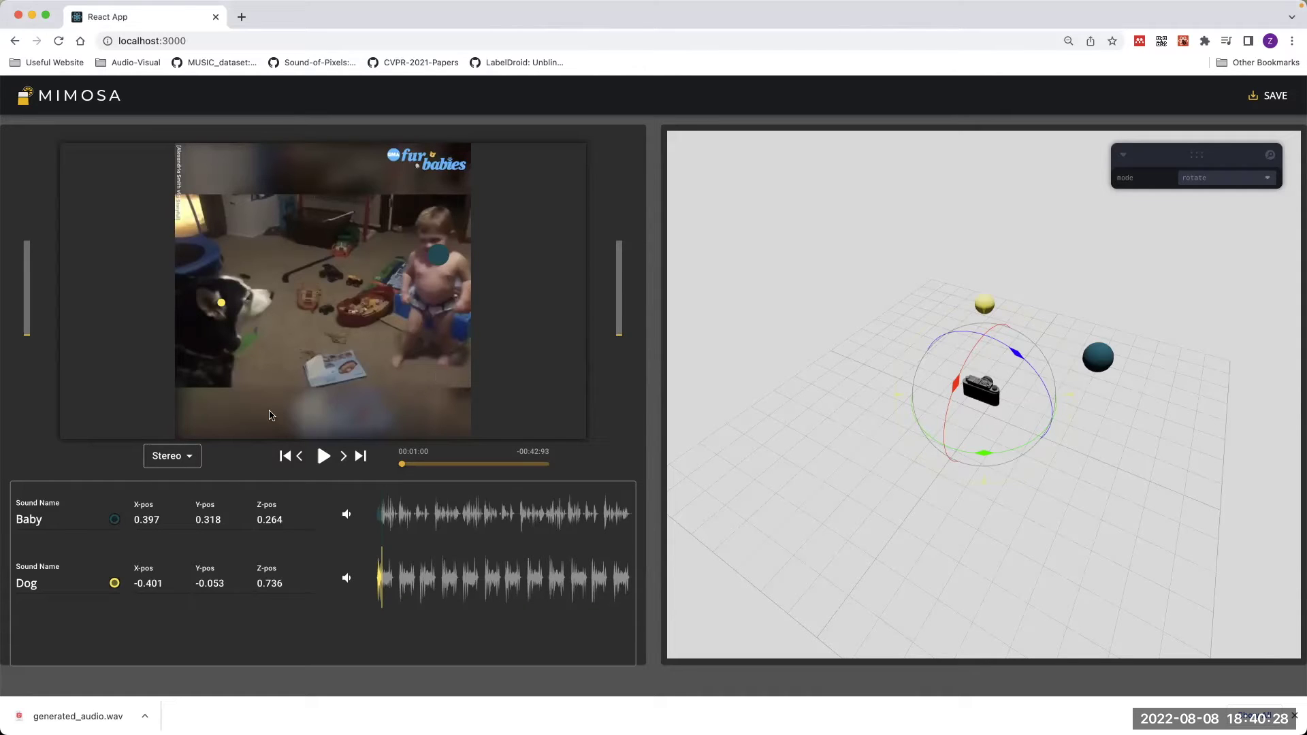
pyautogui.click(179, 466)
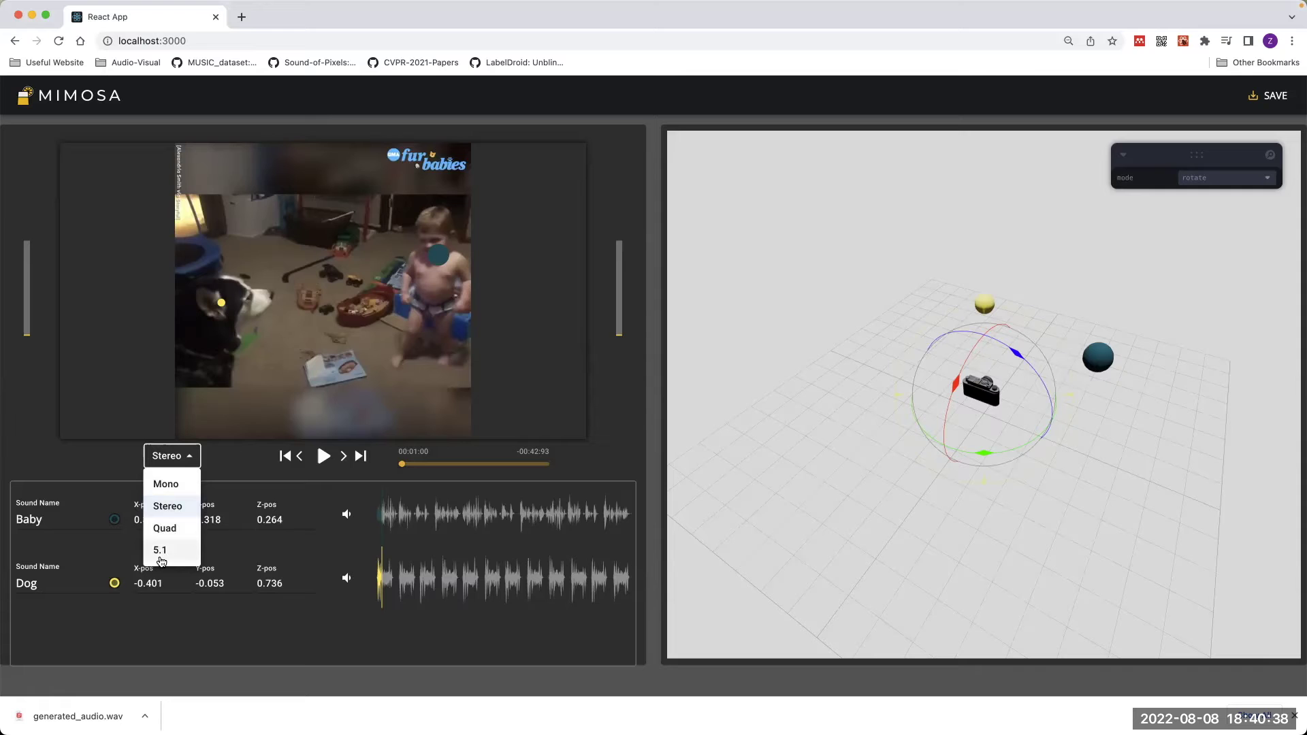
# Switch the output channel layout to Mono, then back to Stereo
pyautogui.click(166, 484)
pyautogui.click(170, 458)
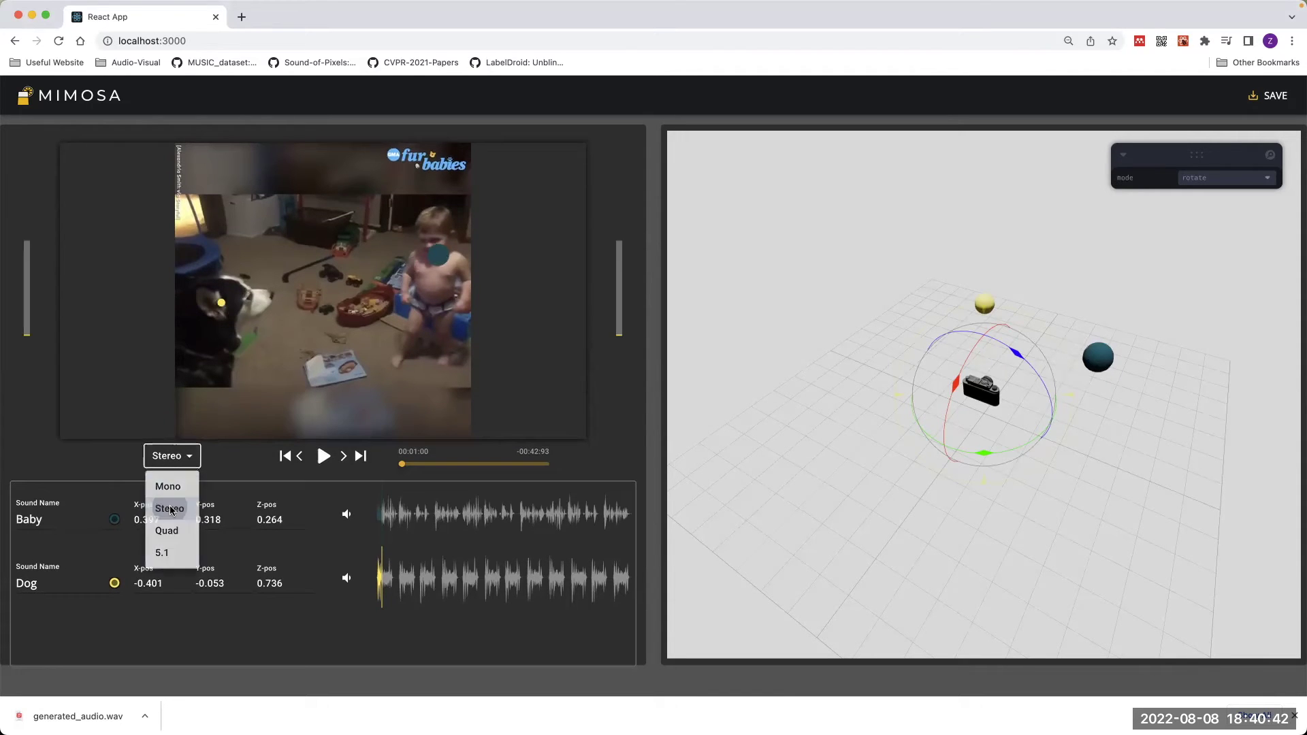
pyautogui.click(169, 510)
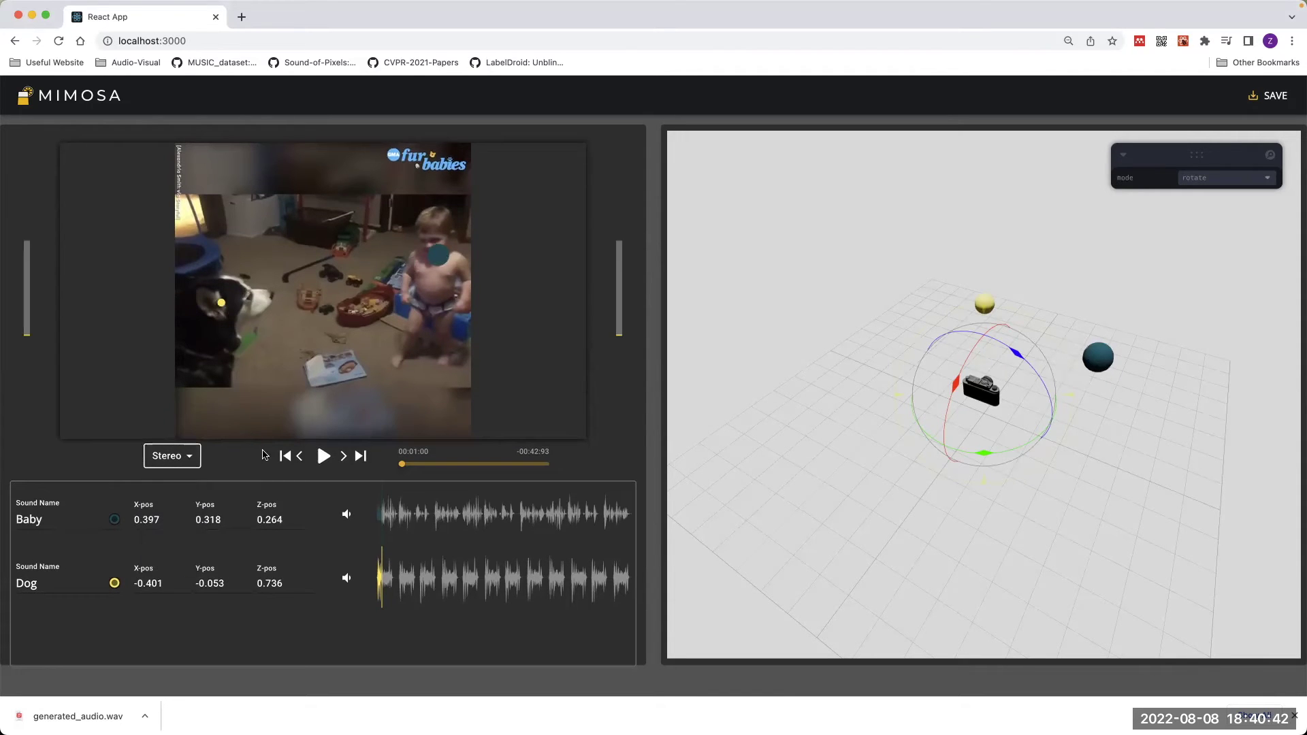
# Step the video frame by frame to 00:02:00, updating Baby to 0.351, 0.271, 0.305
pyautogui.click(302, 458)
pyautogui.click(339, 459)
pyautogui.click(297, 458)
pyautogui.click(346, 458)
pyautogui.click(346, 458)
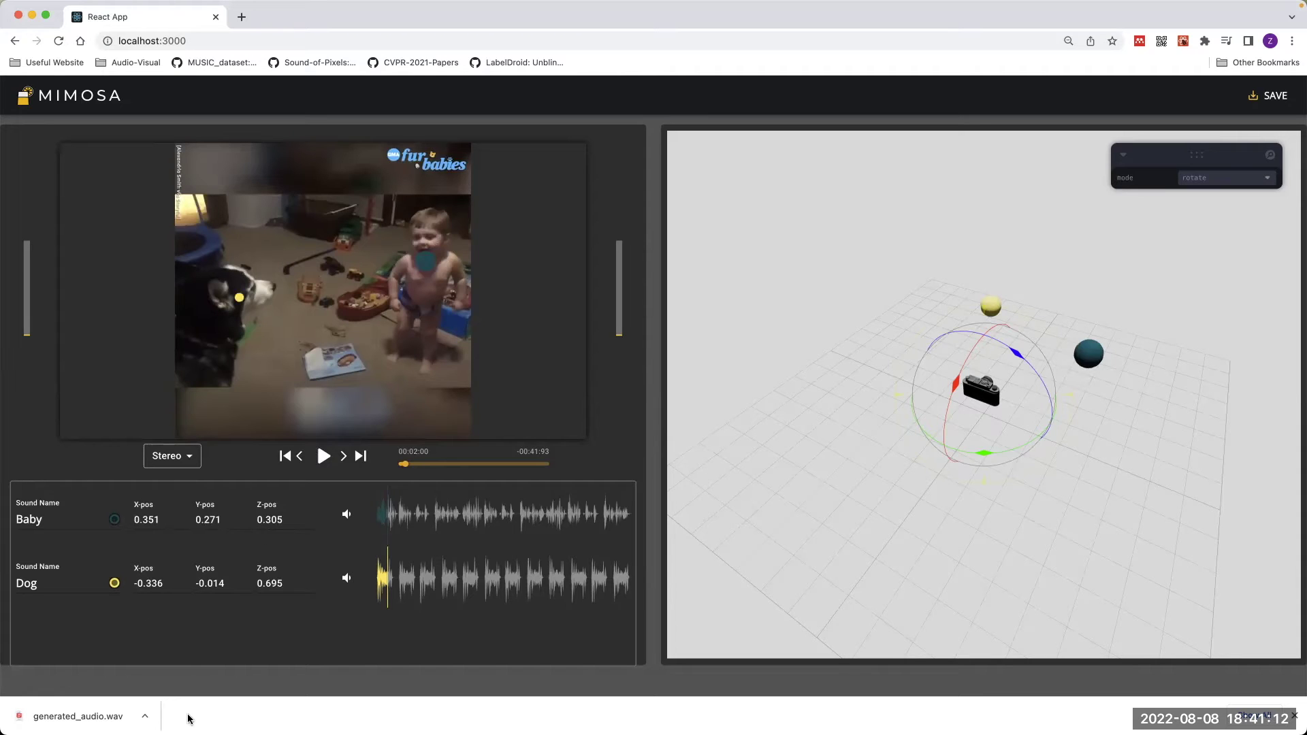
pyautogui.click(60, 522)
pyautogui.write('xxxx')
pyautogui.press('BackSpace')
pyautogui.press('BackSpace')
pyautogui.press('BackSpace')
pyautogui.press('BackSpace')
pyautogui.click(117, 522)
pyautogui.click(99, 521)
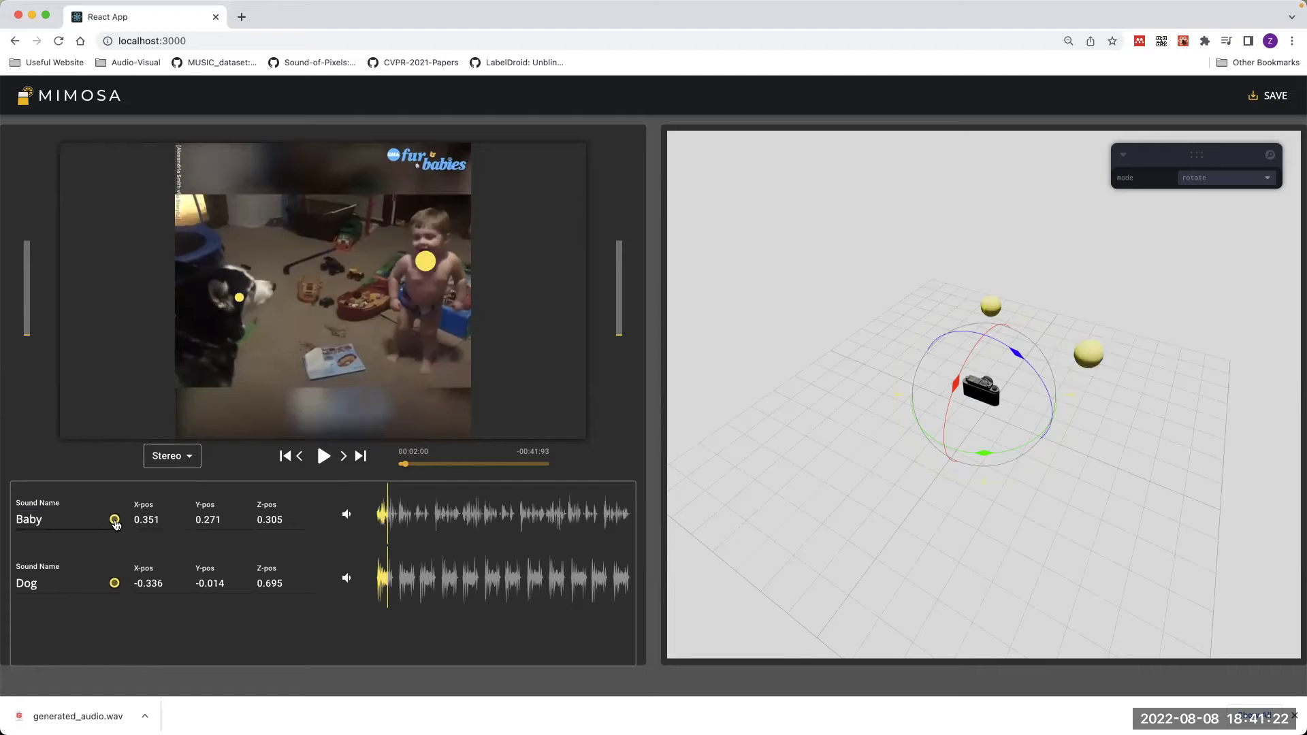
pyautogui.click(117, 523)
pyautogui.click(117, 522)
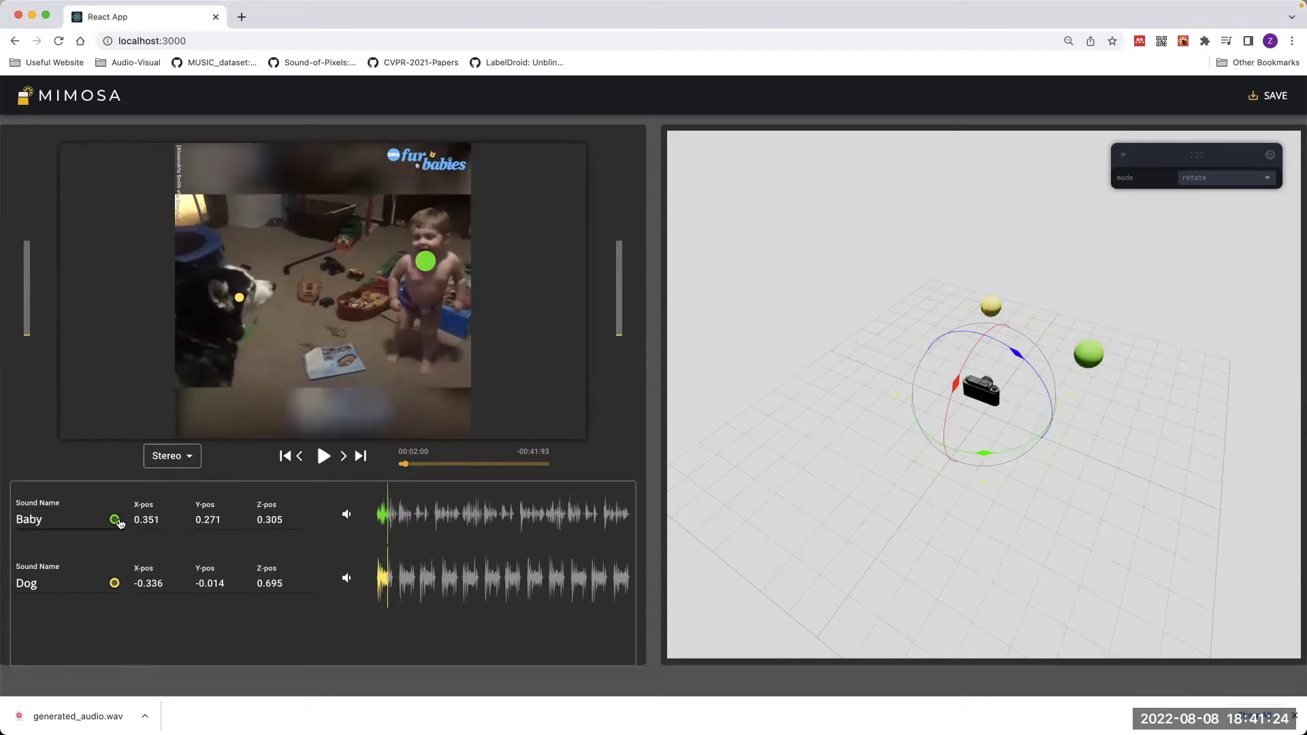
pyautogui.click(117, 521)
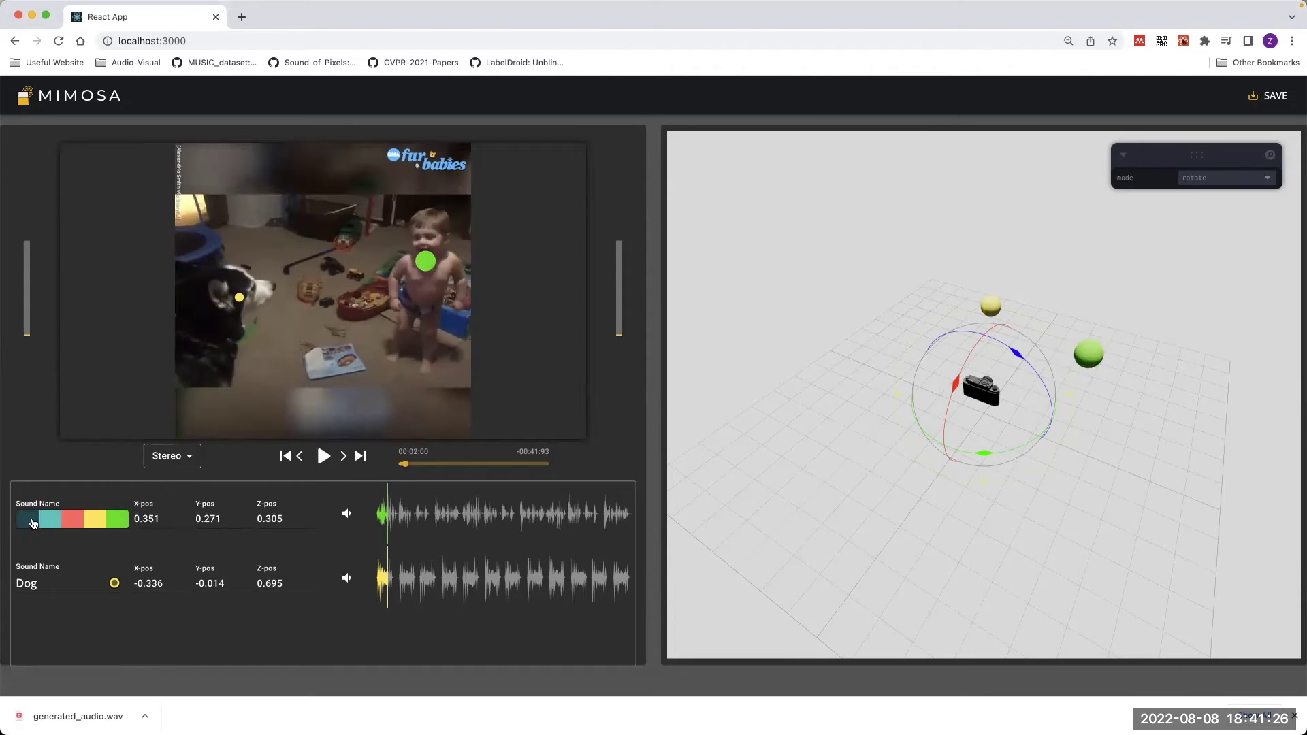
pyautogui.click(31, 519)
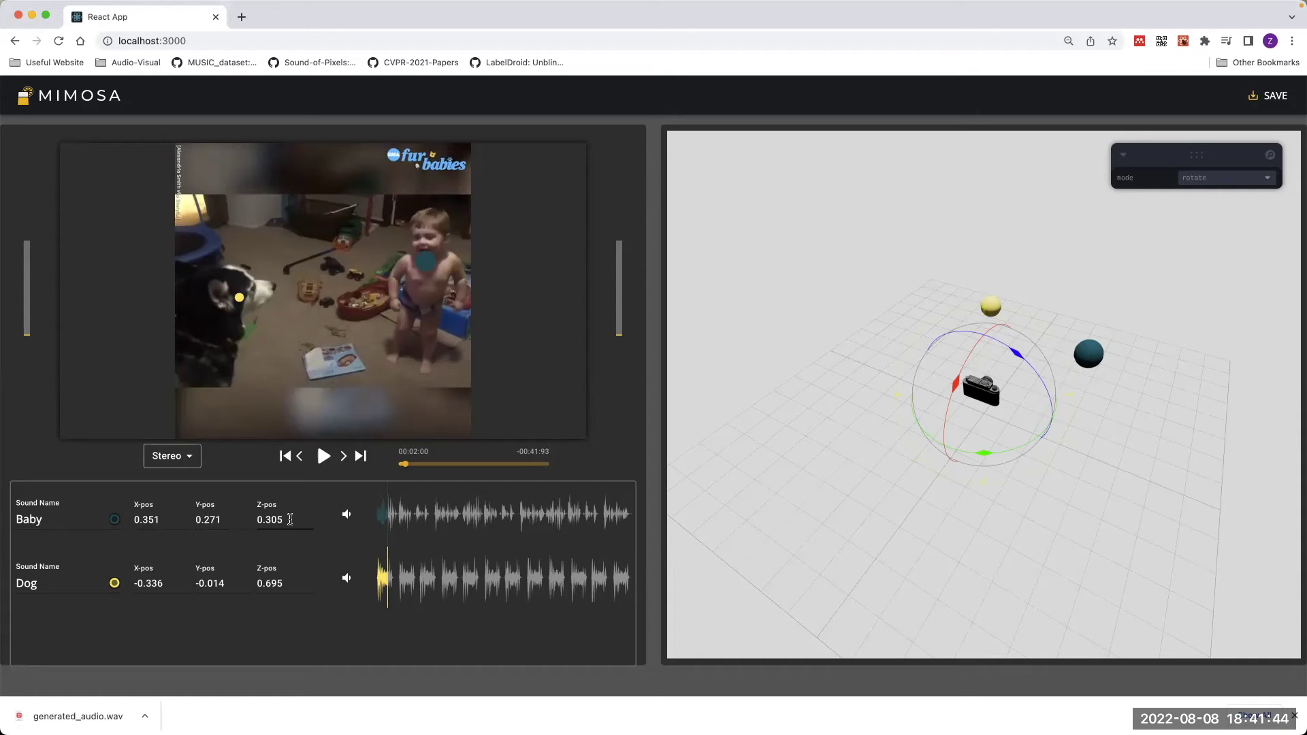
pyautogui.click(166, 520)
pyautogui.press('Up')
pyautogui.press('Up')
pyautogui.press('Up')
pyautogui.press('Down')
pyautogui.press('Down')
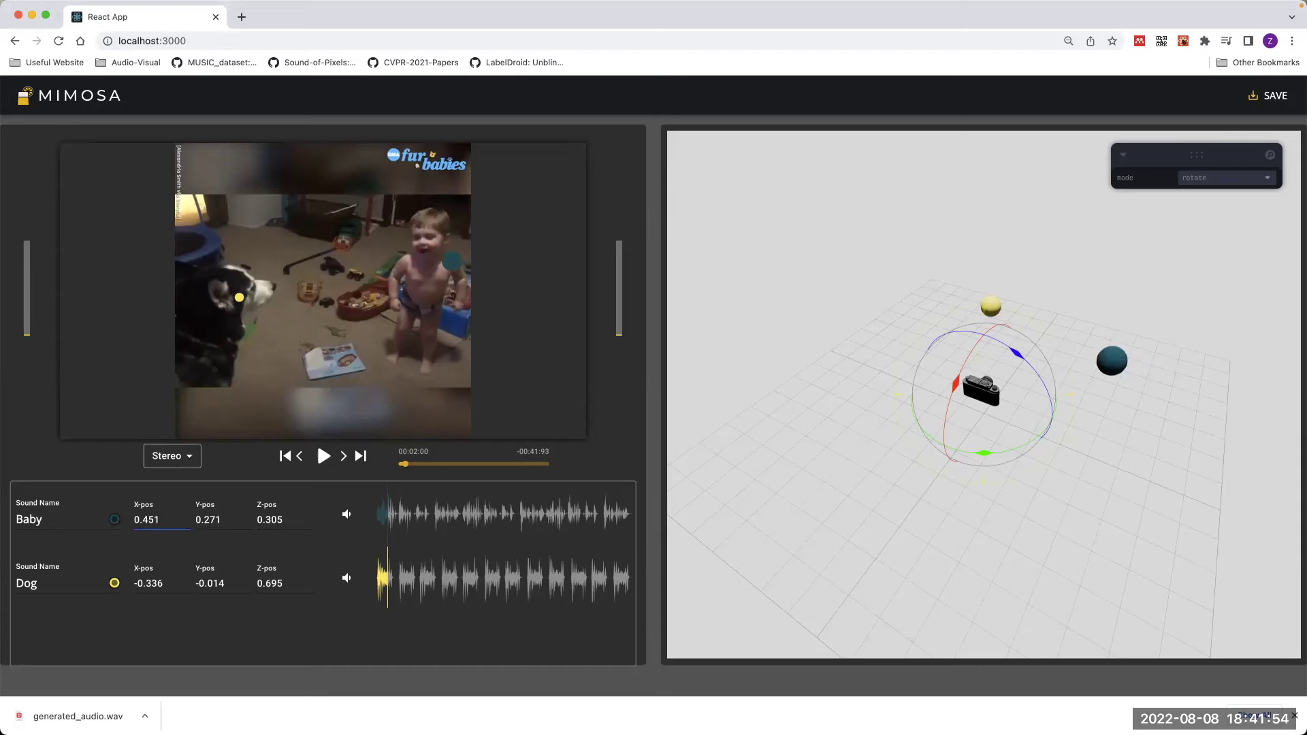
pyautogui.press('Down')
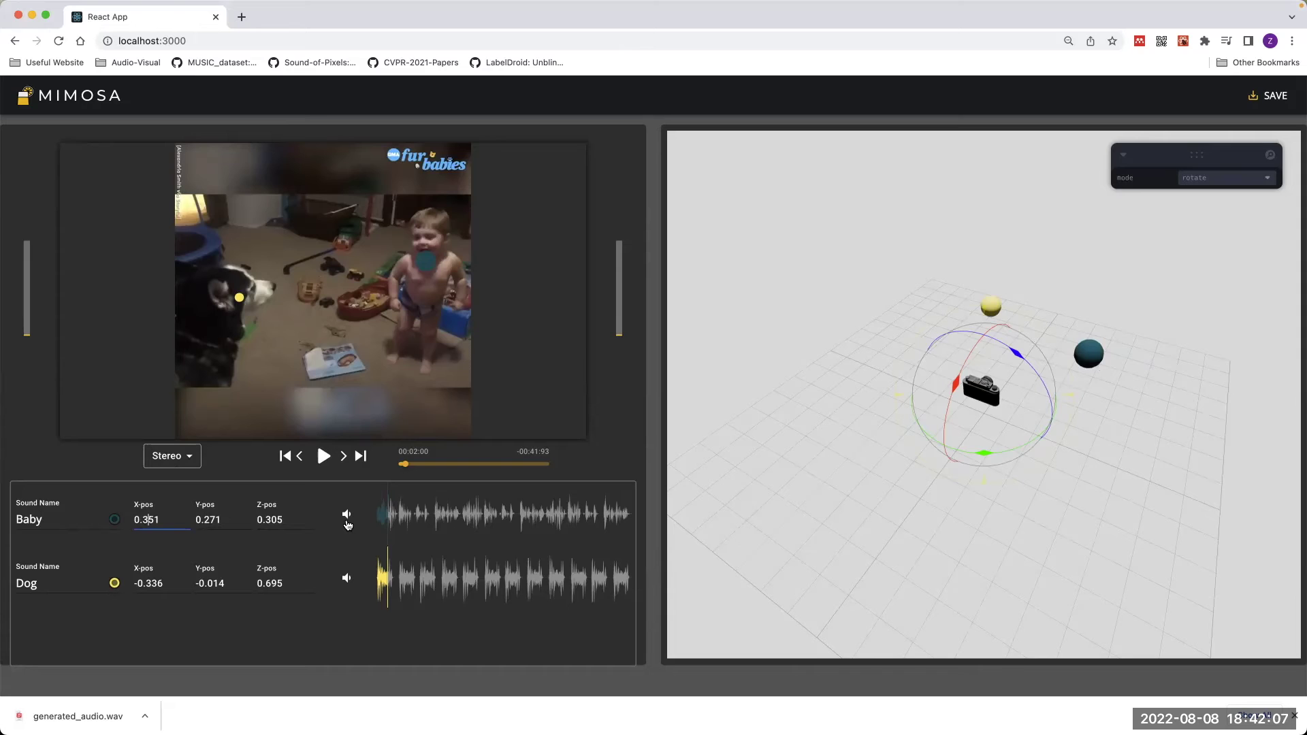
# Lower the Baby volume and play the clip briefly, pausing at 00:05:36
pyautogui.moveTo(347, 525); pyautogui.dragTo(348, 572)
pyautogui.click(301, 458)
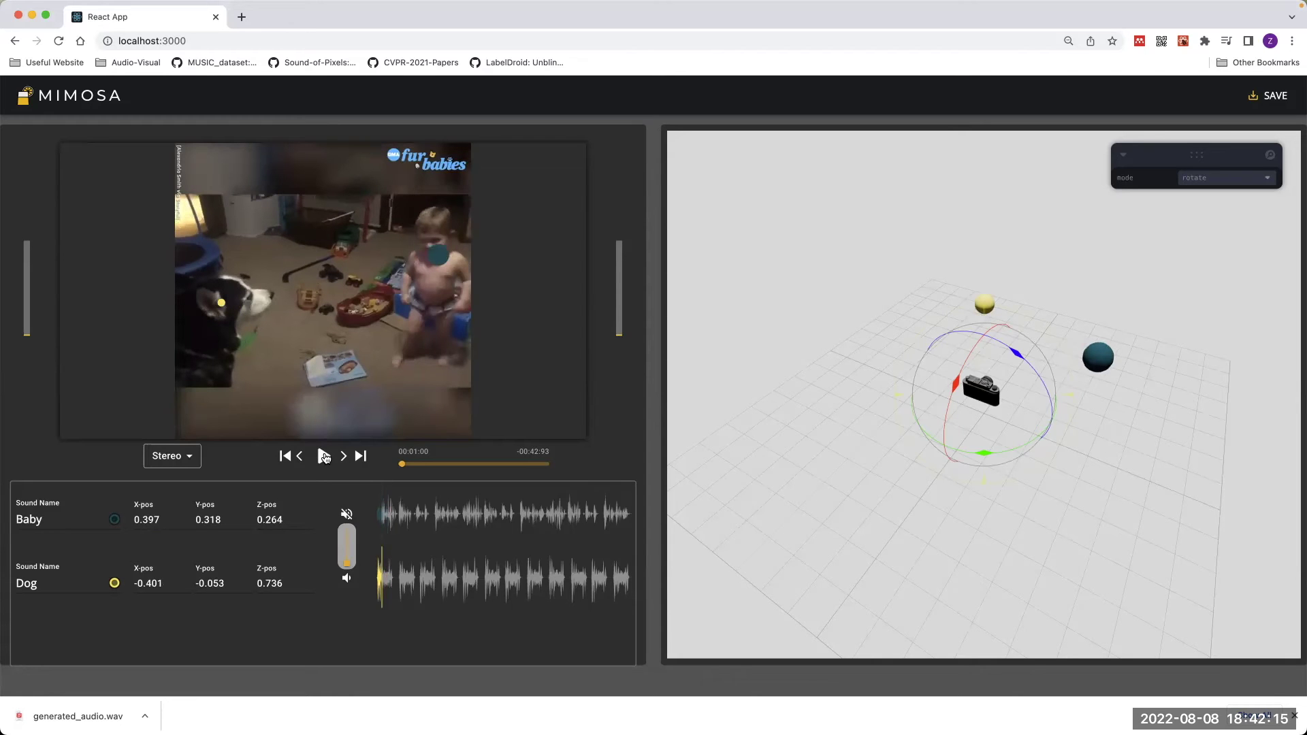
pyautogui.click(325, 457)
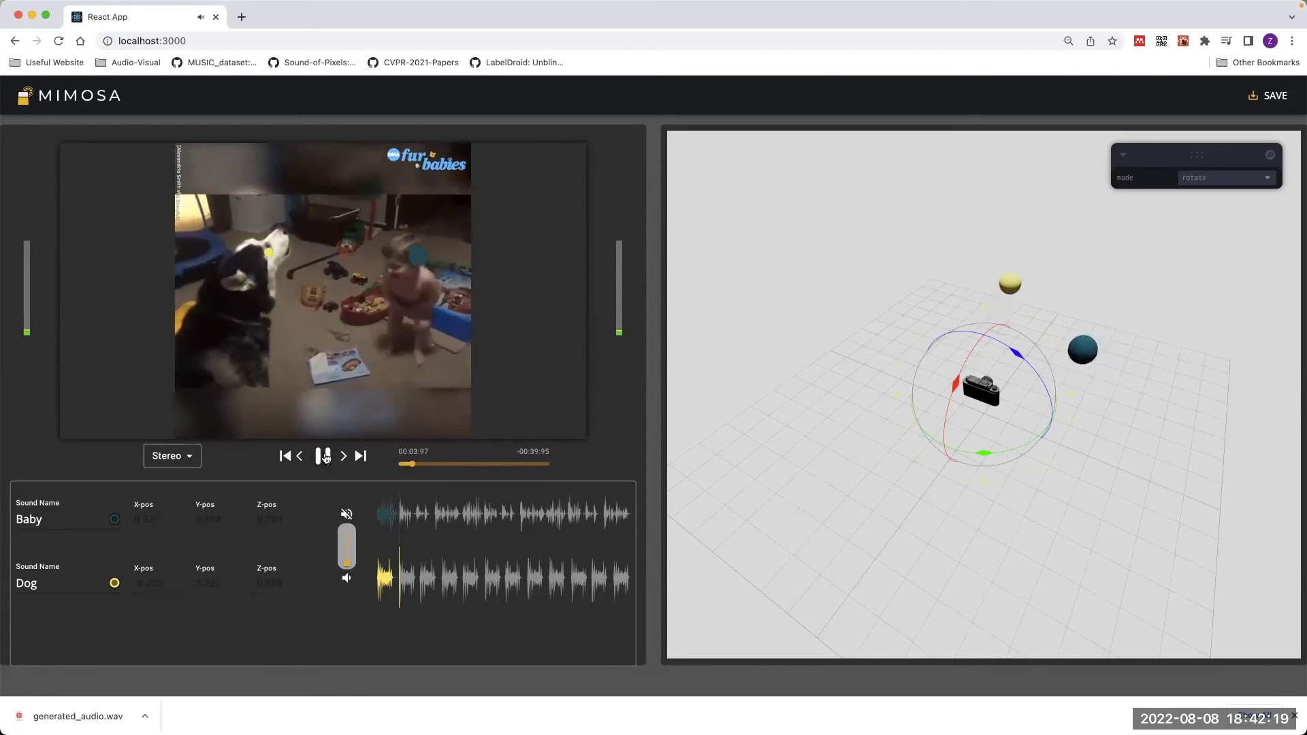
pyautogui.click(325, 457)
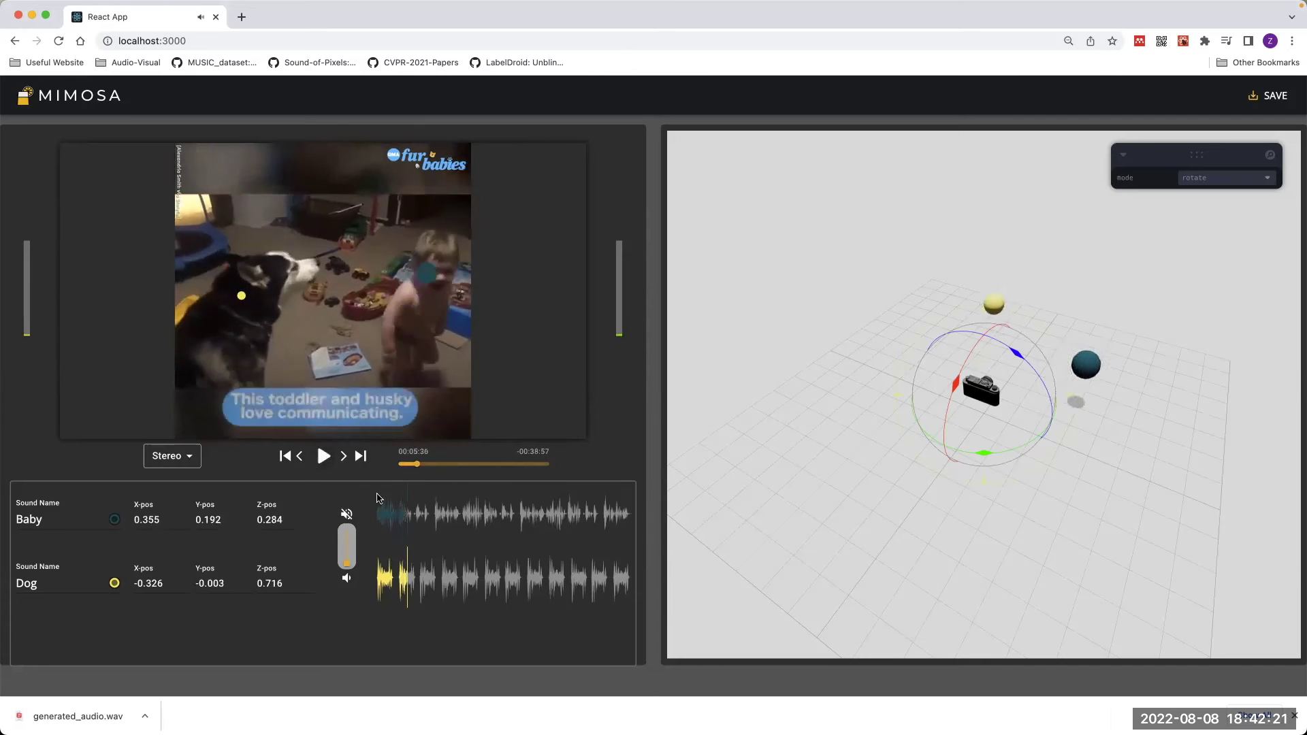
# Step the video back to 00:00:36
pyautogui.click(300, 458)
pyautogui.click(300, 457)
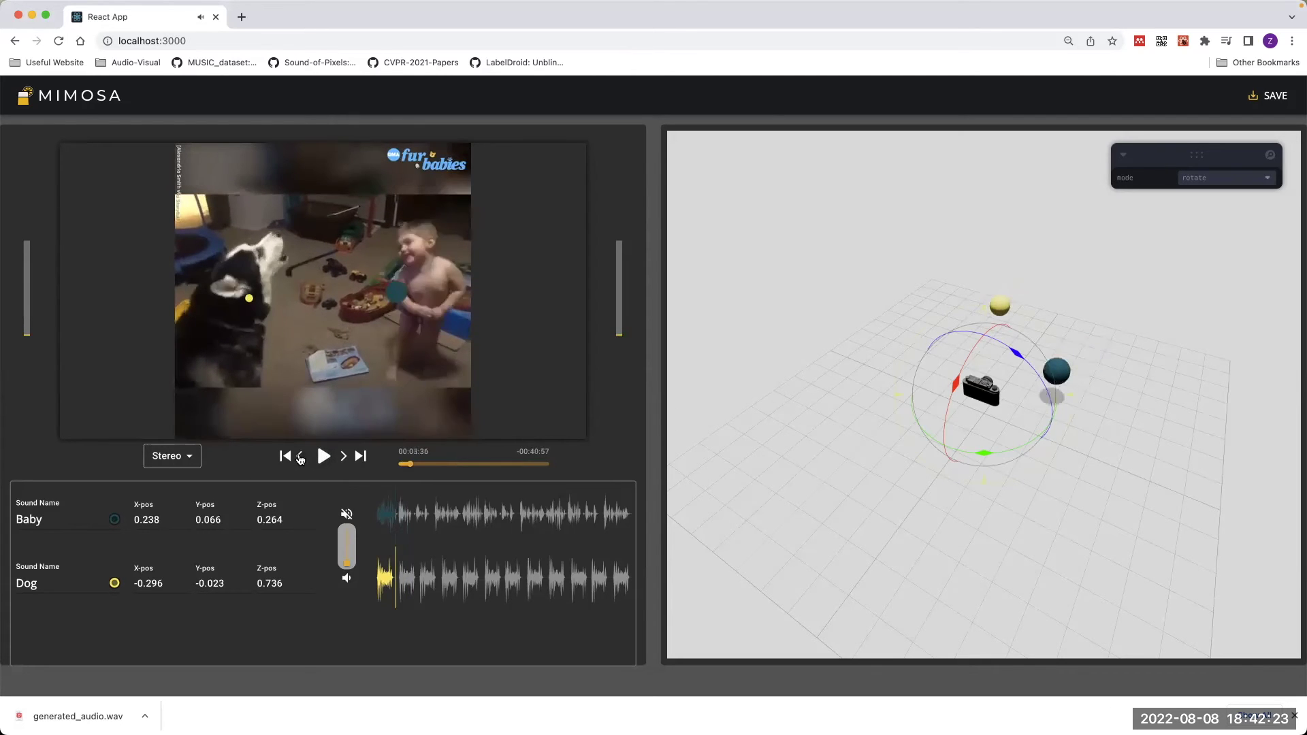
pyautogui.click(300, 458)
pyautogui.click(300, 458)
pyautogui.click(300, 457)
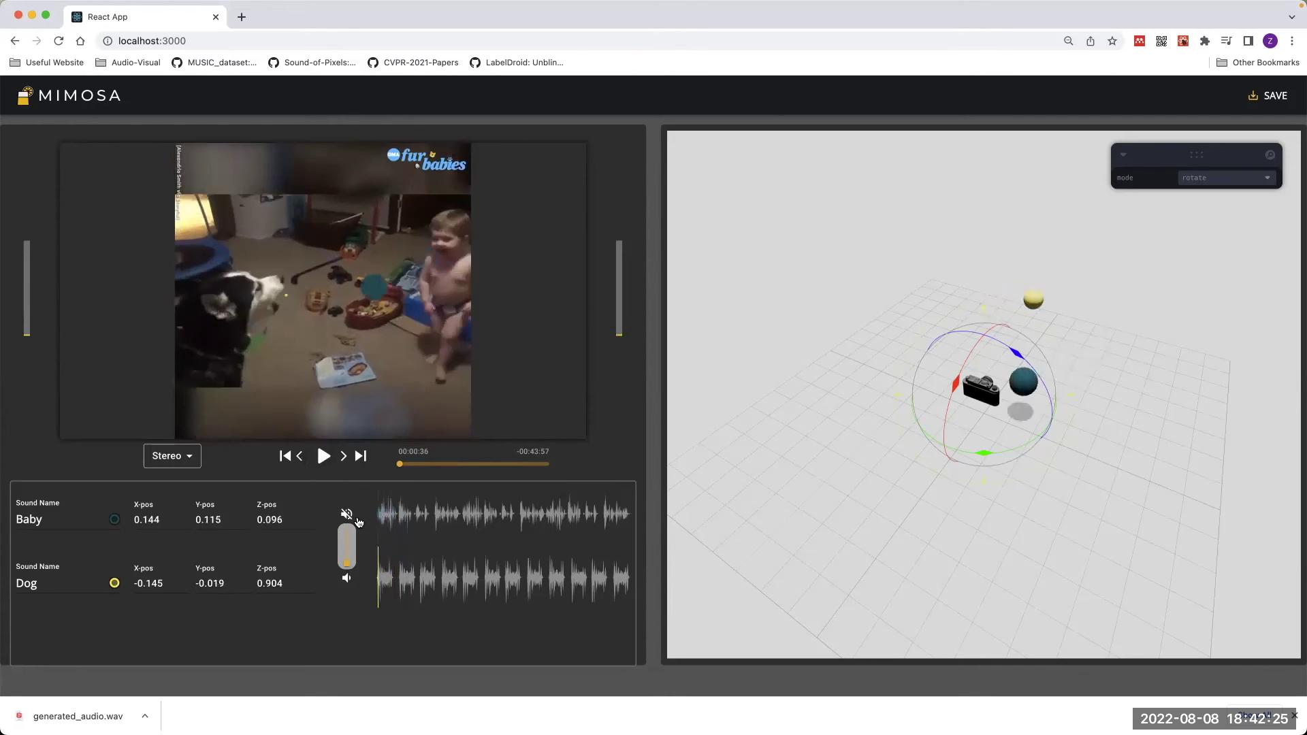
# Raise the Baby and Dog volumes to full and play from 00:00:36 to 00:05:75
pyautogui.moveTo(348, 566); pyautogui.dragTo(348, 531)
pyautogui.moveTo(347, 584)
pyautogui.click(347, 593)
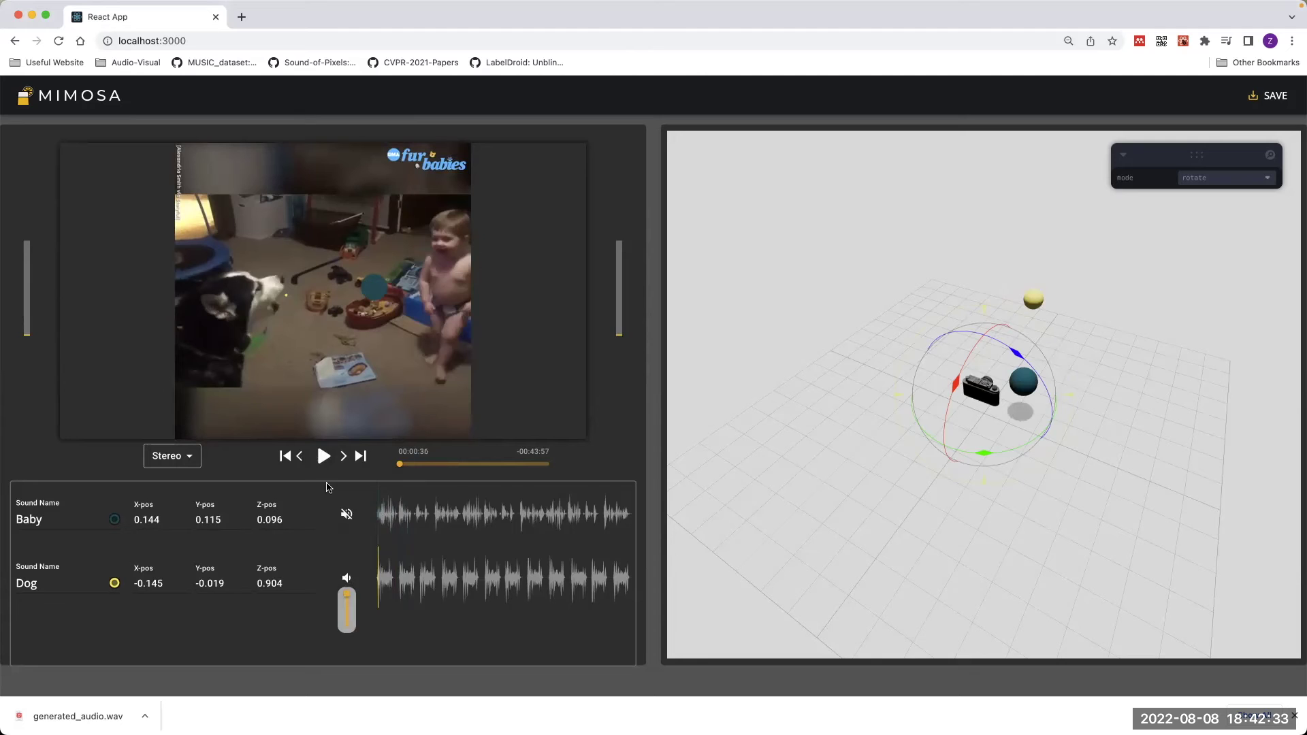
pyautogui.click(324, 458)
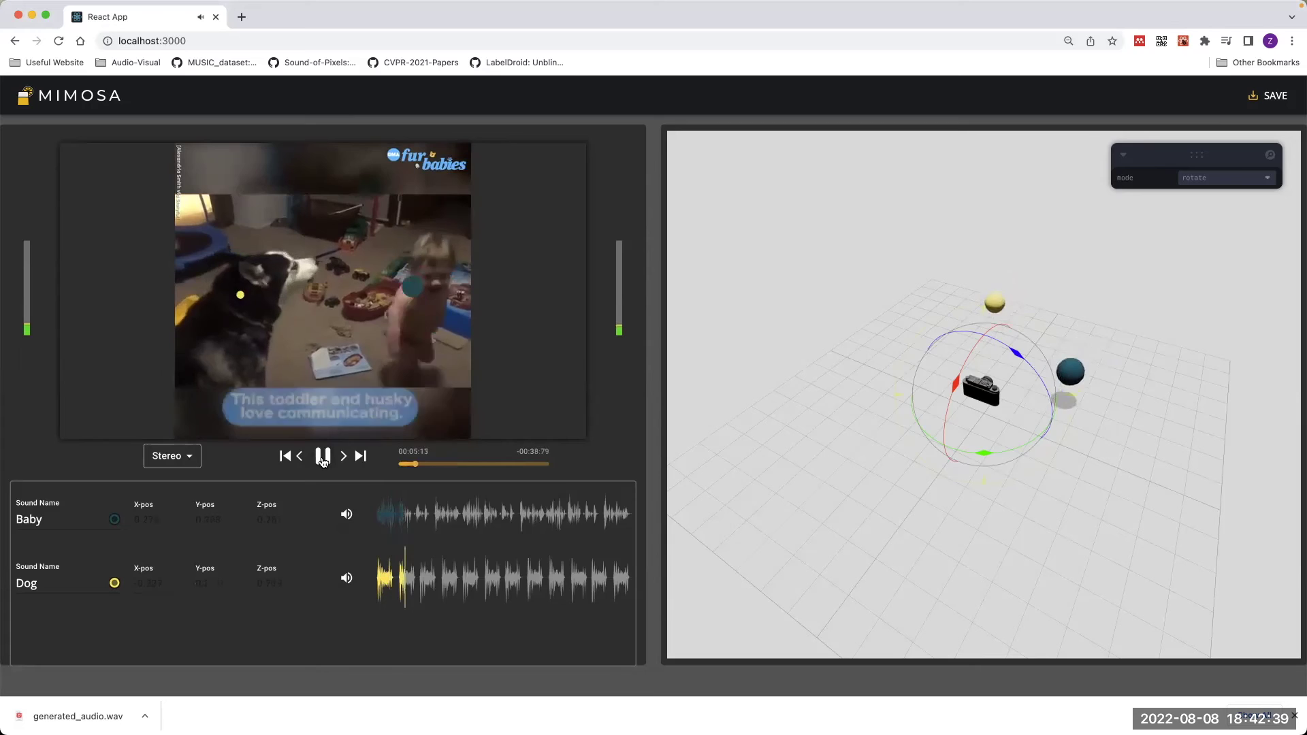
pyautogui.click(323, 458)
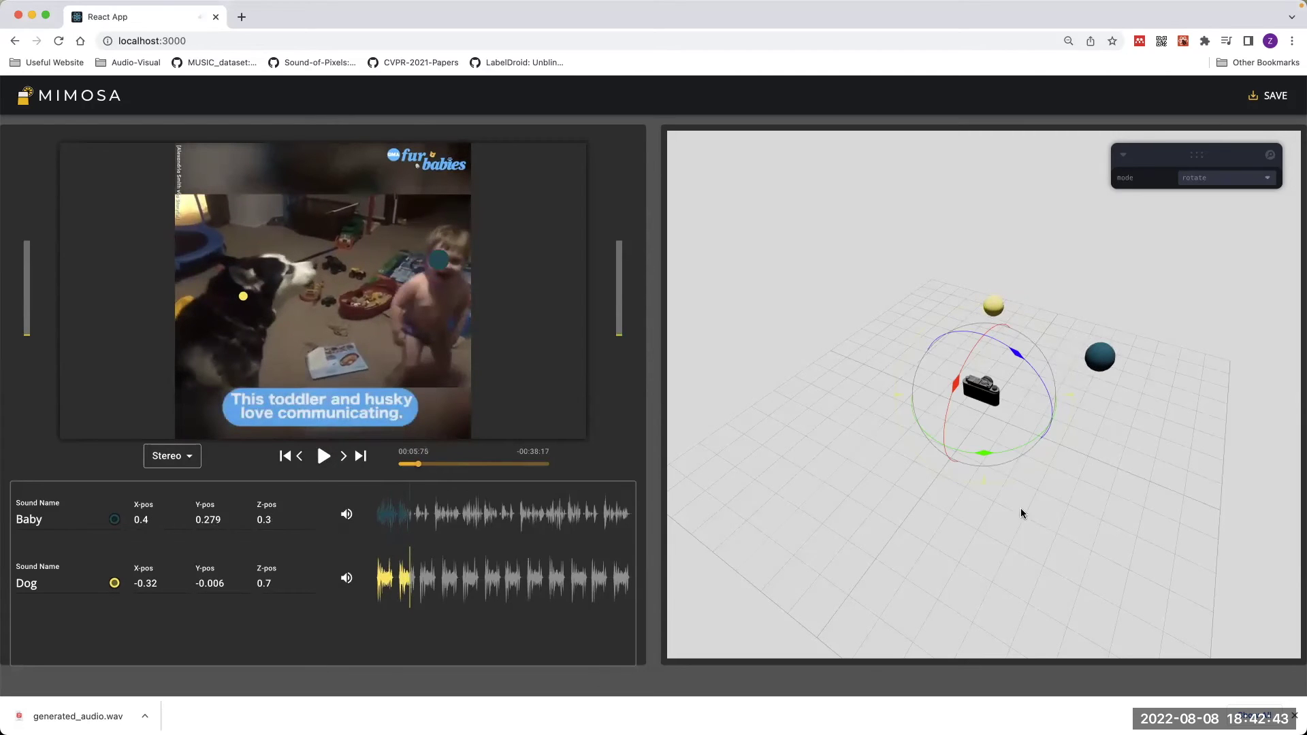
pyautogui.click(1027, 488)
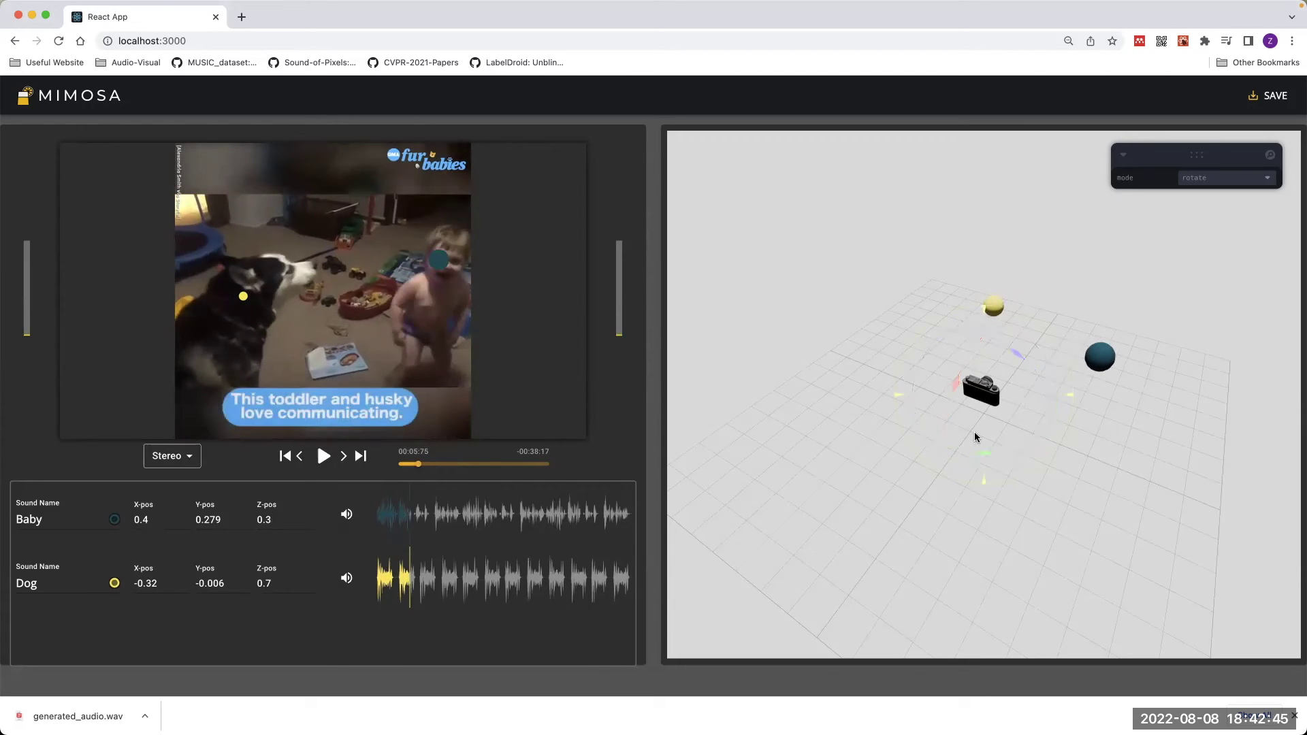
pyautogui.click(1077, 398)
pyautogui.click(1028, 440)
pyautogui.click(980, 389)
pyautogui.click(949, 333)
# Switch to translate mode and drag the Baby sphere to 0.355, 0.247, 0.274
pyautogui.click(1090, 362)
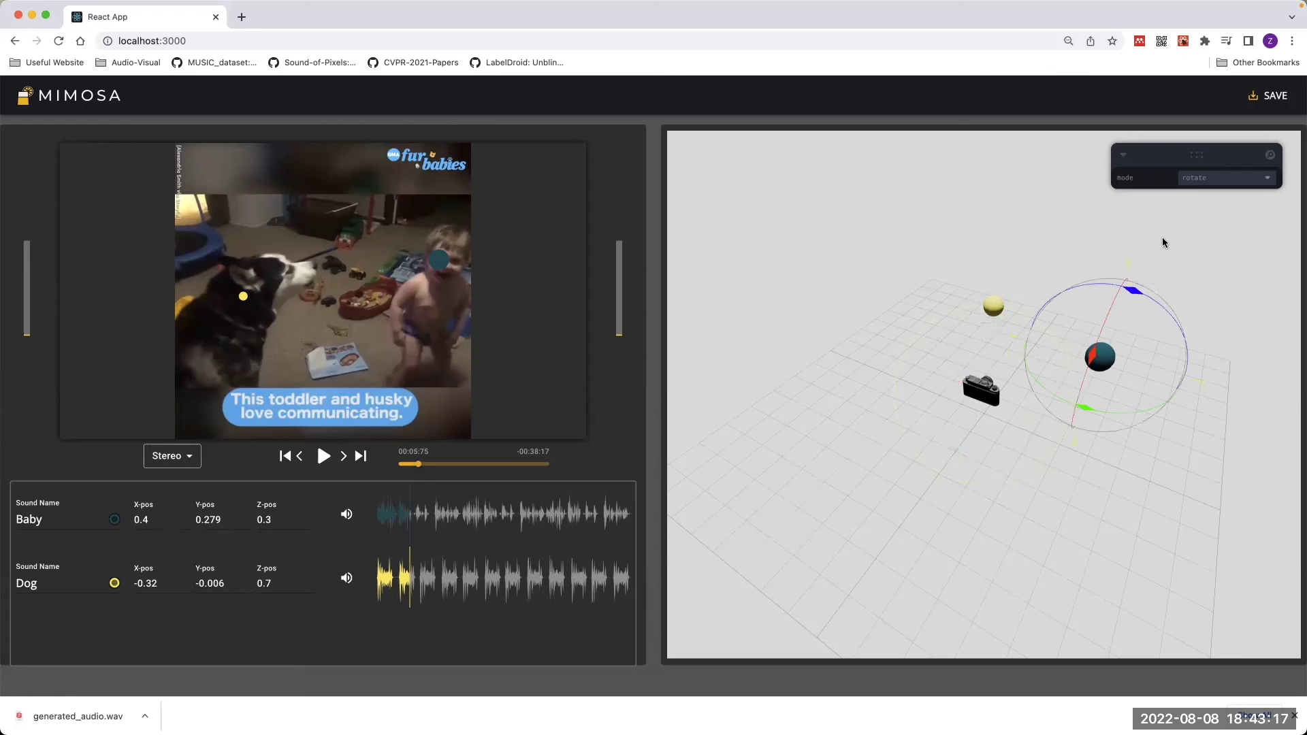
pyautogui.click(1197, 178)
pyautogui.click(1199, 164)
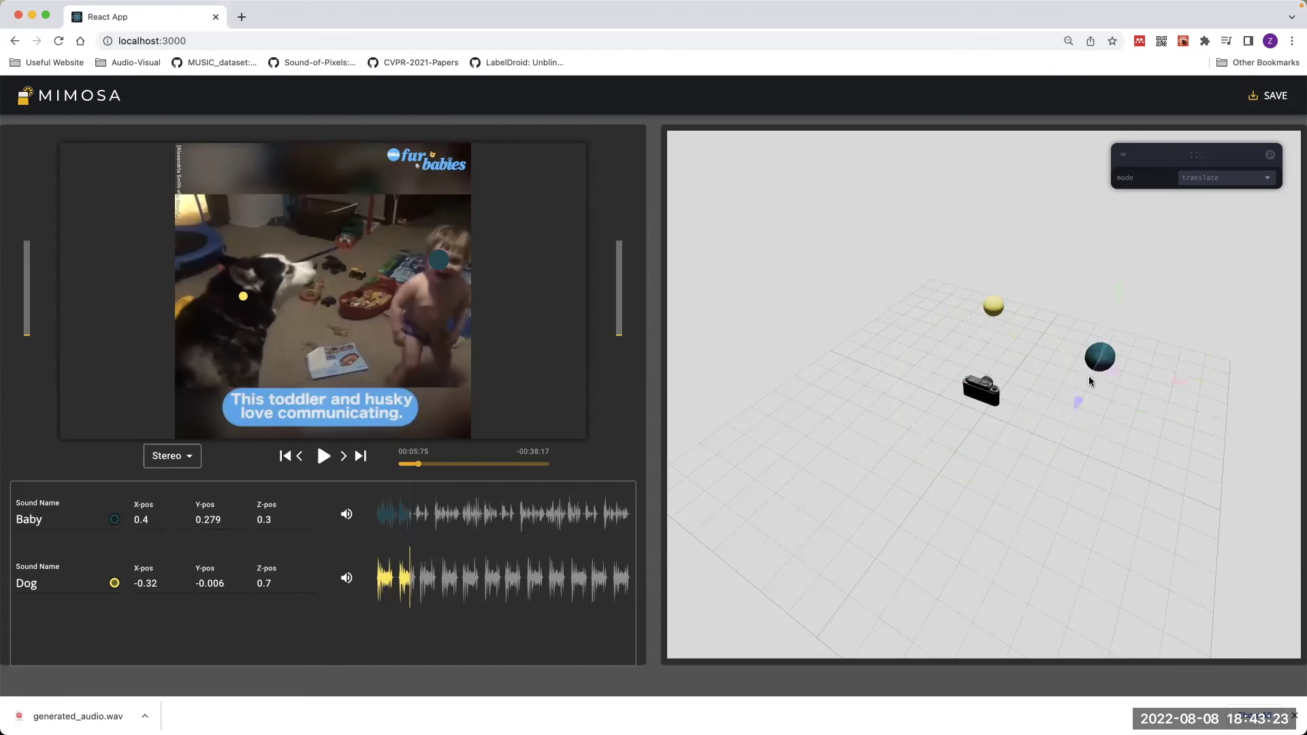
pyautogui.moveTo(1085, 388)
pyautogui.mouseDown()
pyautogui.moveTo(1075, 407)
pyautogui.moveTo(1093, 371)
pyautogui.mouseUp()
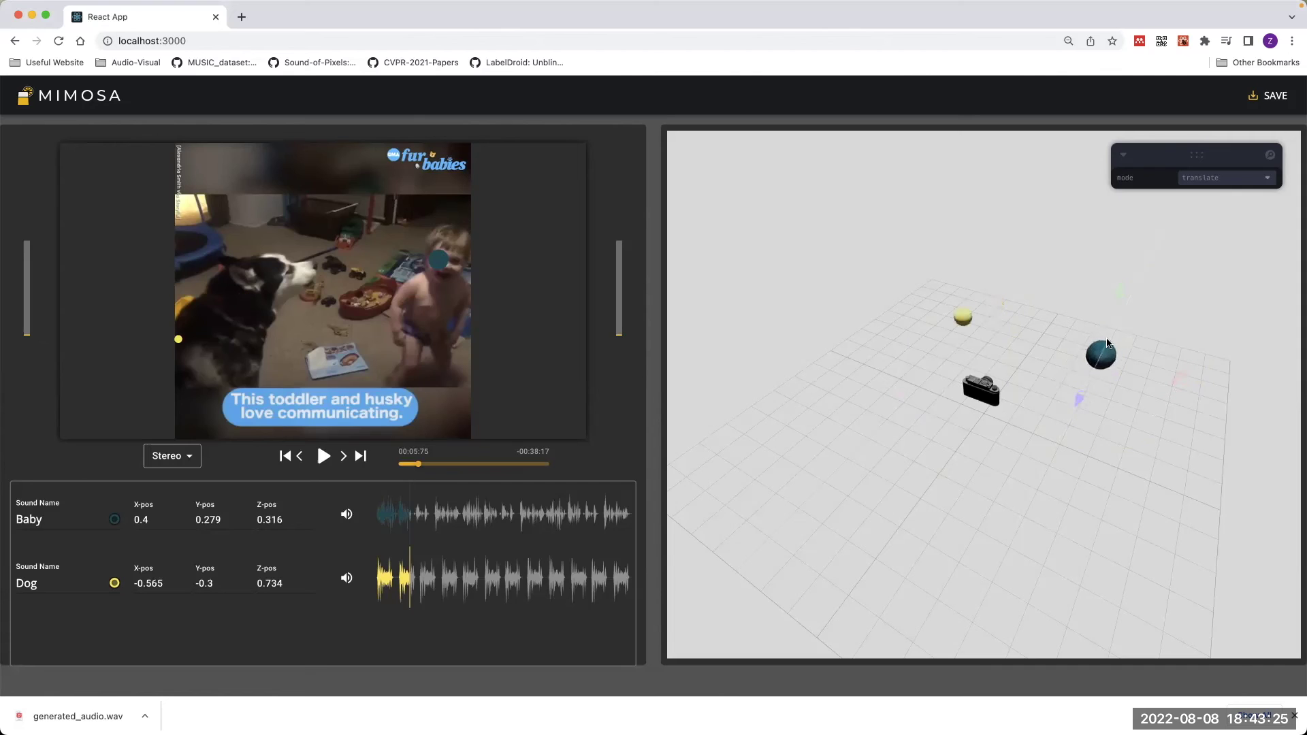
pyautogui.moveTo(1109, 323); pyautogui.dragTo(1086, 363)
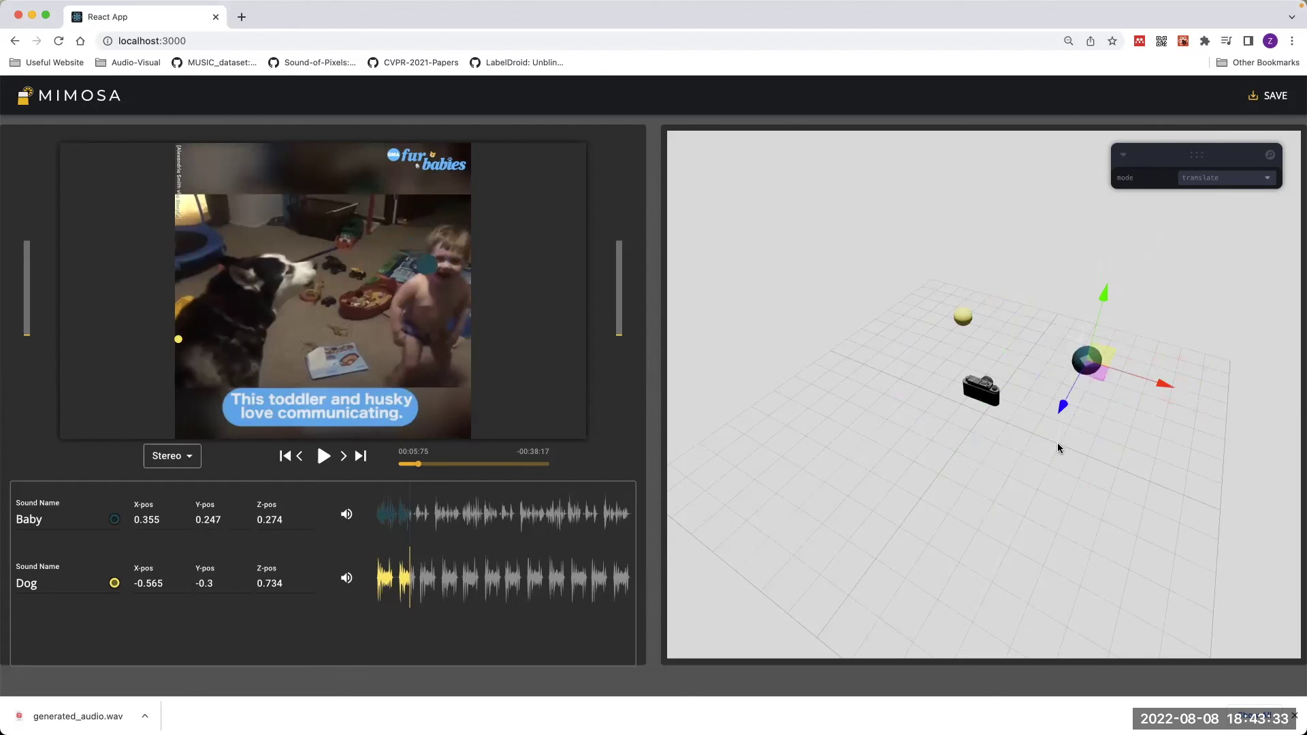
# Return the transform mode to rotate and tilt the camera listener onto its side
pyautogui.click(1211, 179)
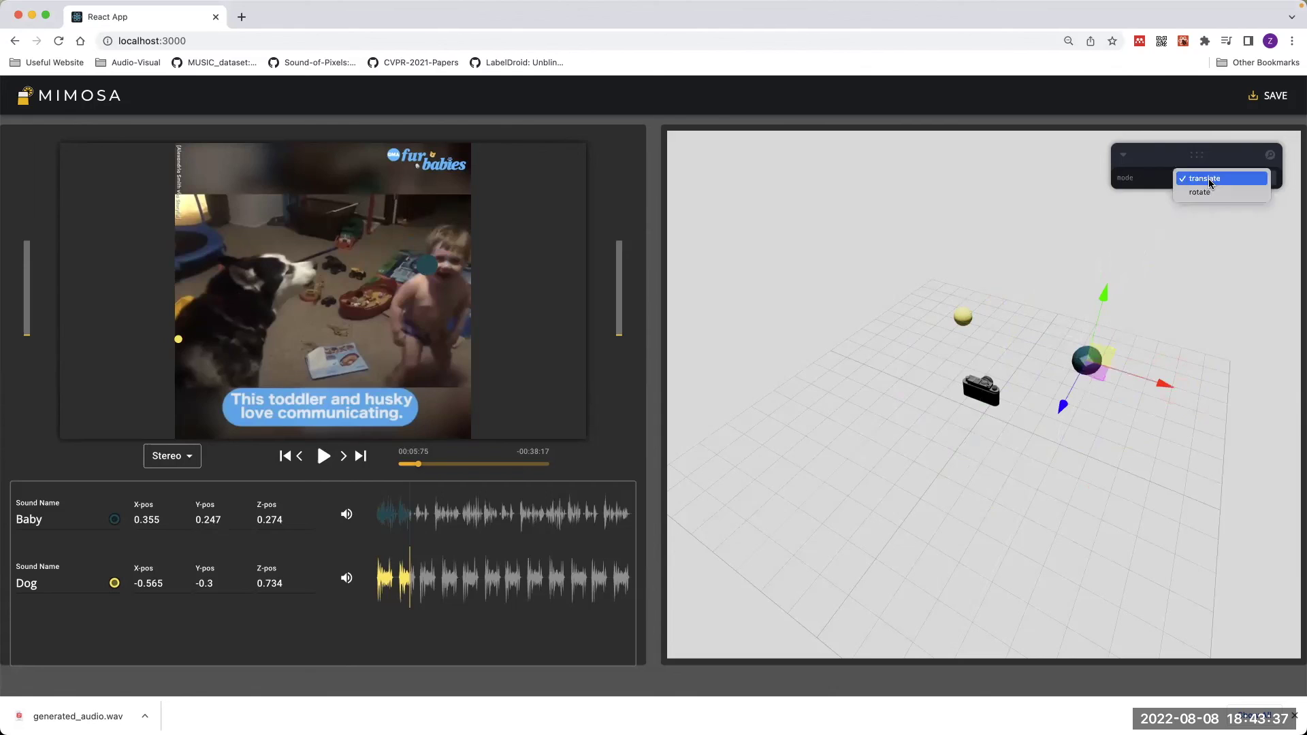
pyautogui.click(1206, 192)
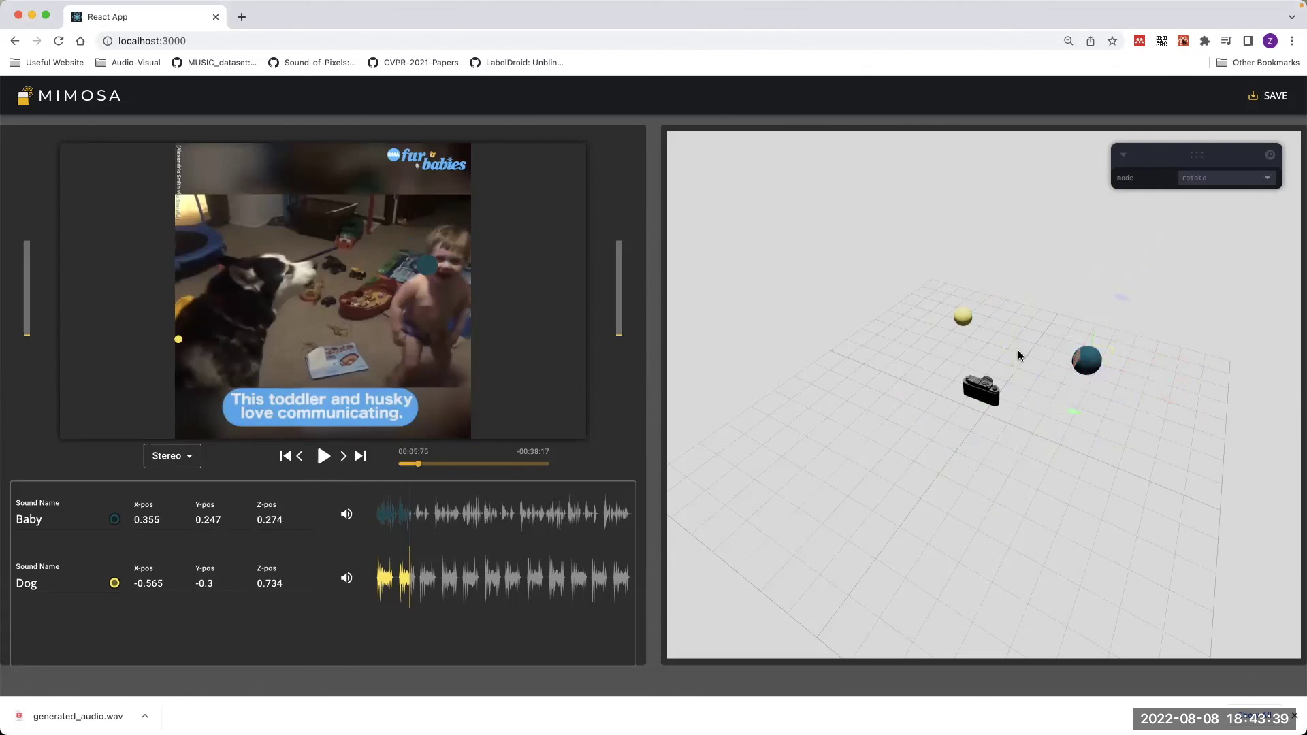
pyautogui.click(988, 389)
pyautogui.moveTo(954, 381); pyautogui.dragTo(980, 391)
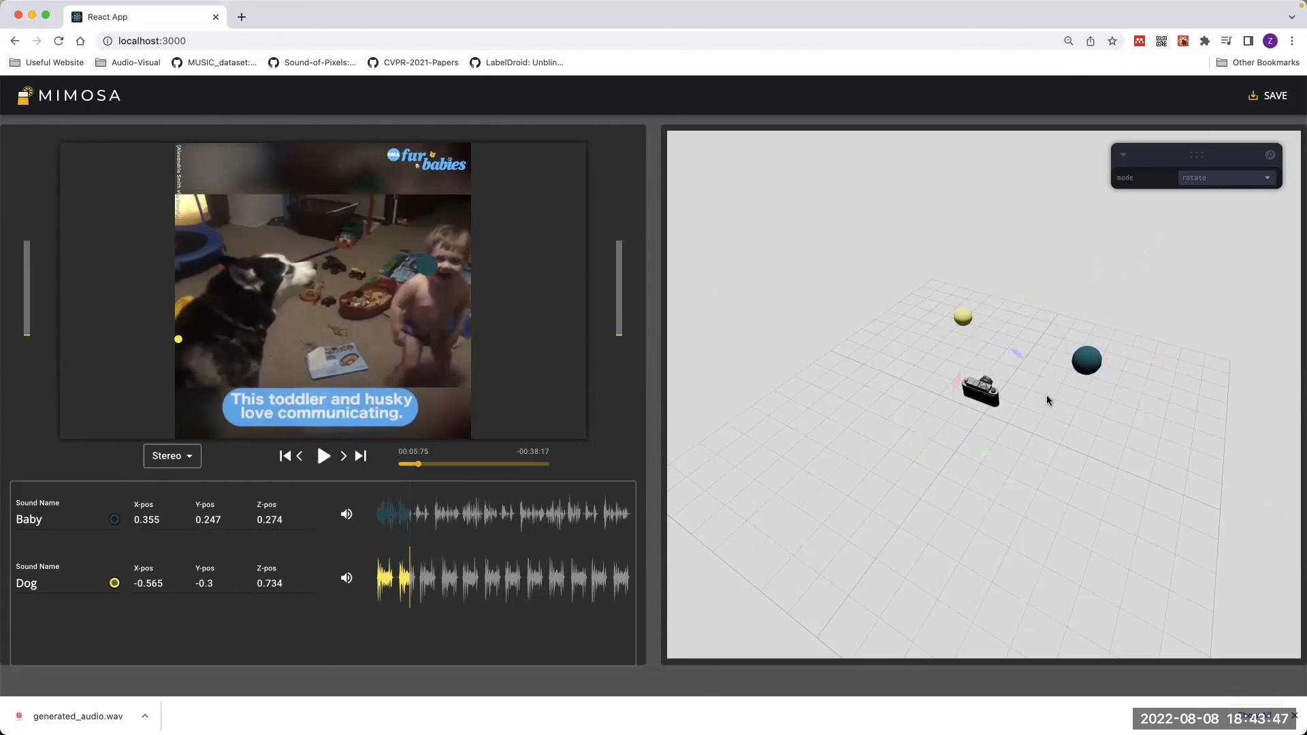
pyautogui.moveTo(1032, 399)
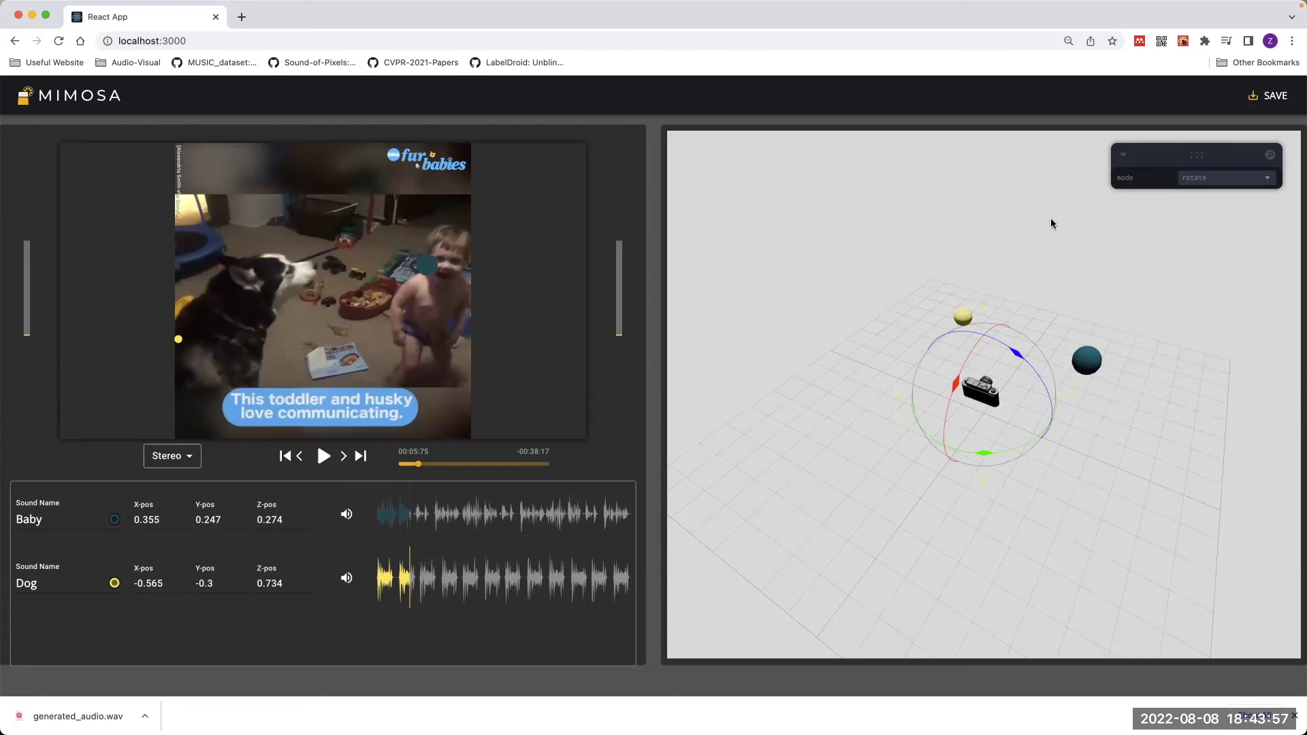
# Export the spatial audio to Downloads as generated_audio (1).wav
pyautogui.click(1270, 99)
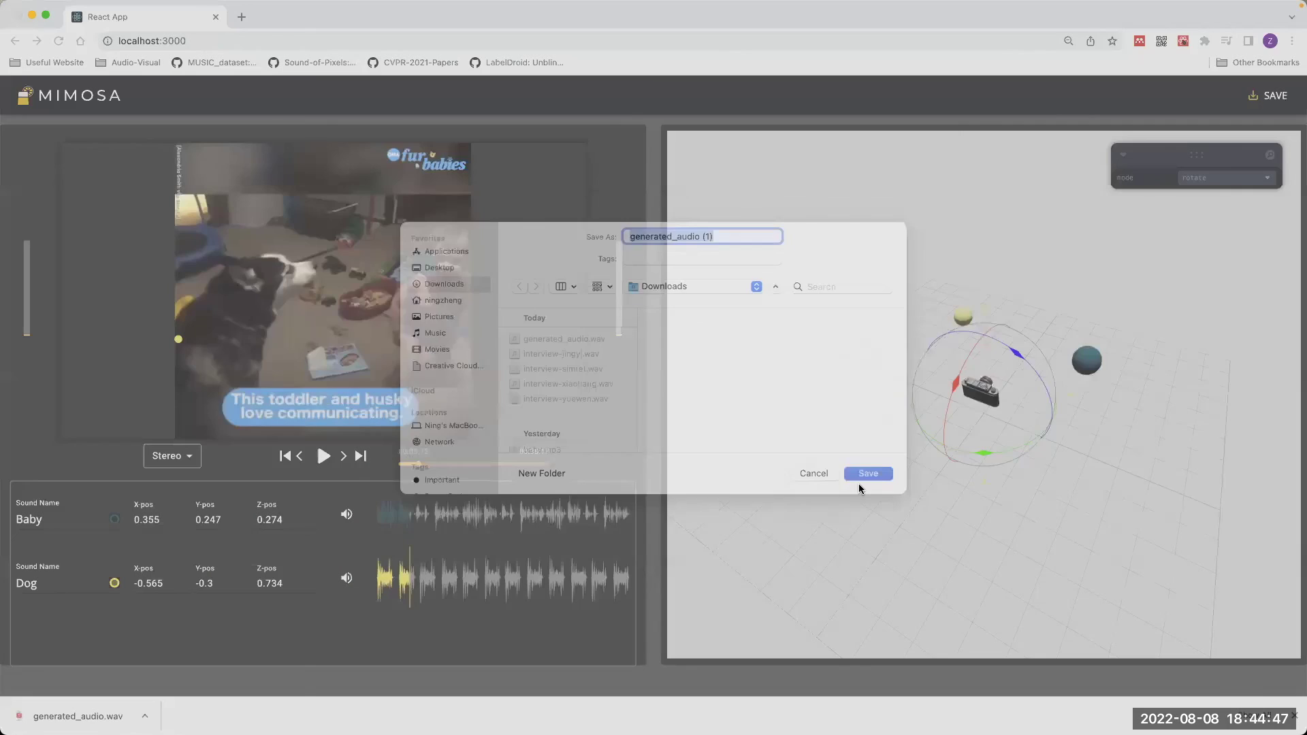
pyautogui.click(859, 485)
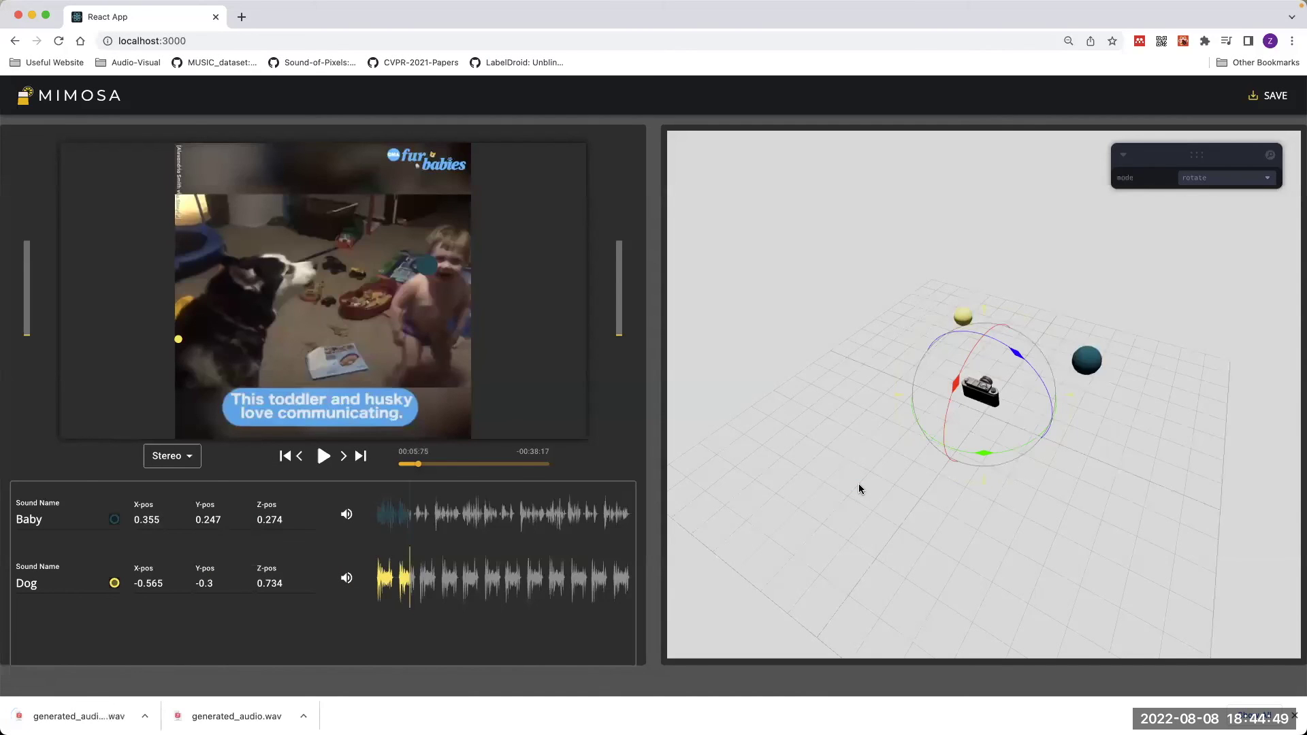